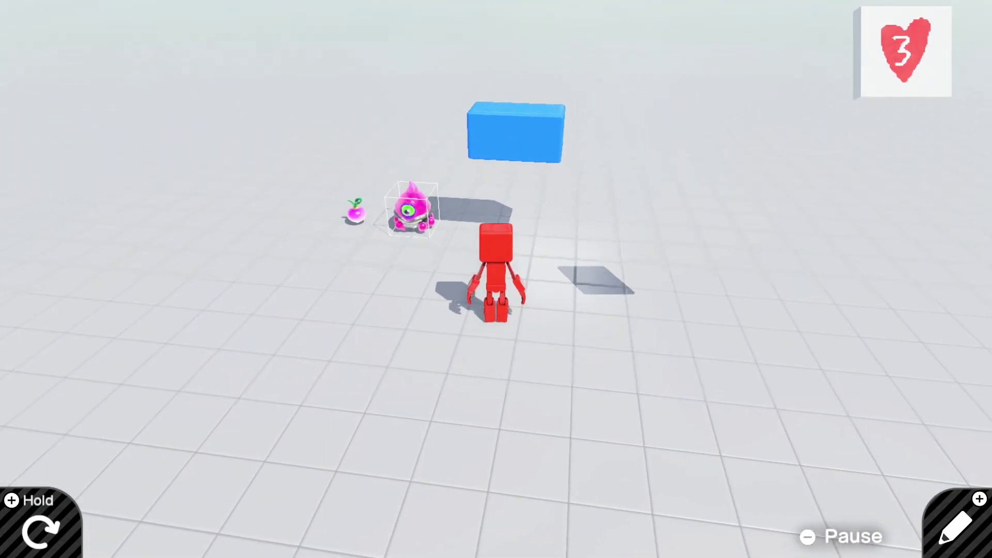
Return to editing, add a Person character beside the Box object, and enlarge it to about double its default size.
key(plus)
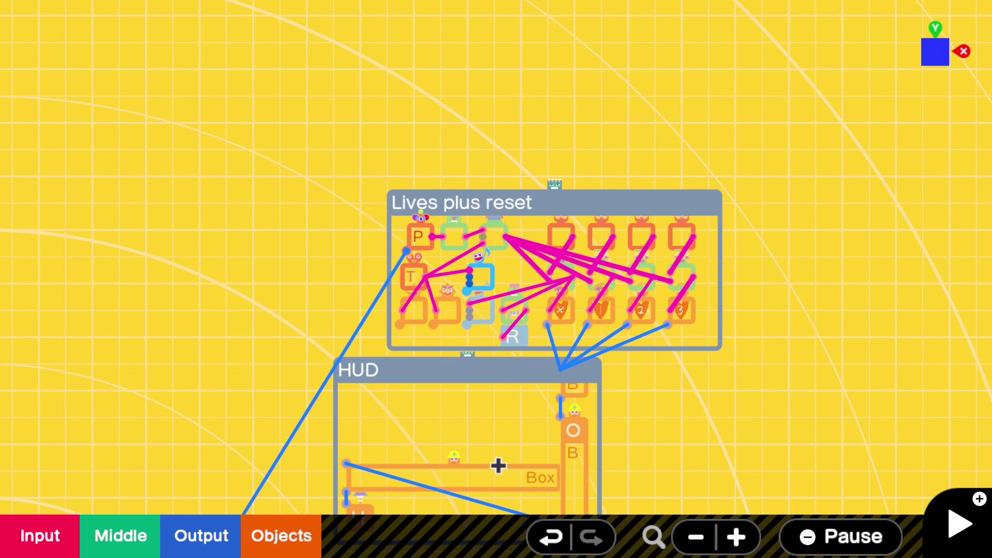
scroll(429, 552, down, 8)
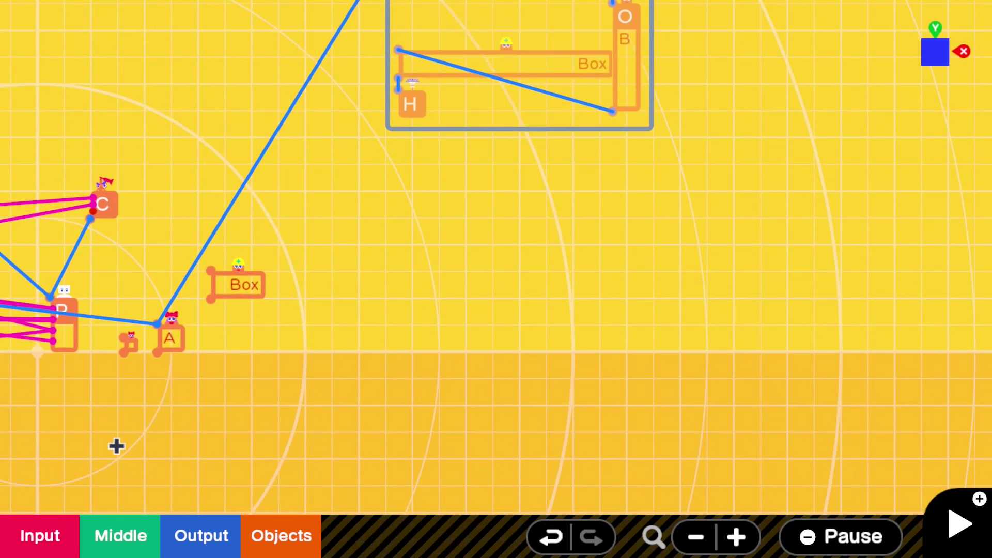
scroll(1, 429, left, 5)
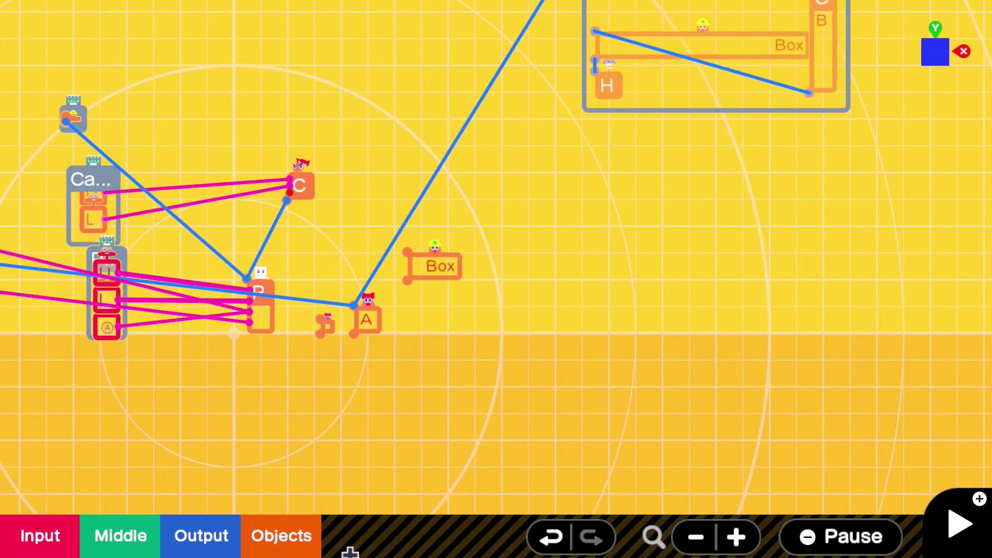
click(282, 536)
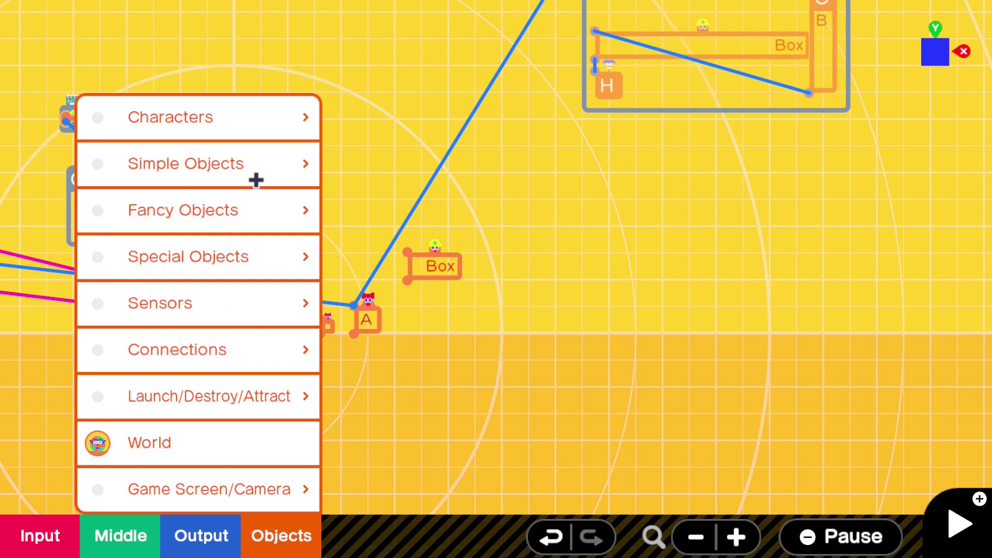
click(260, 115)
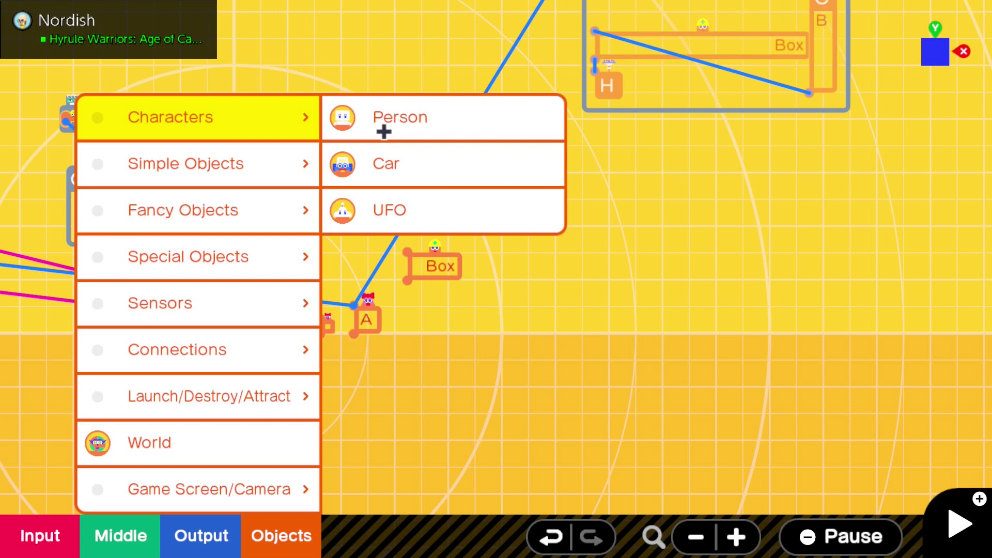
click(409, 132)
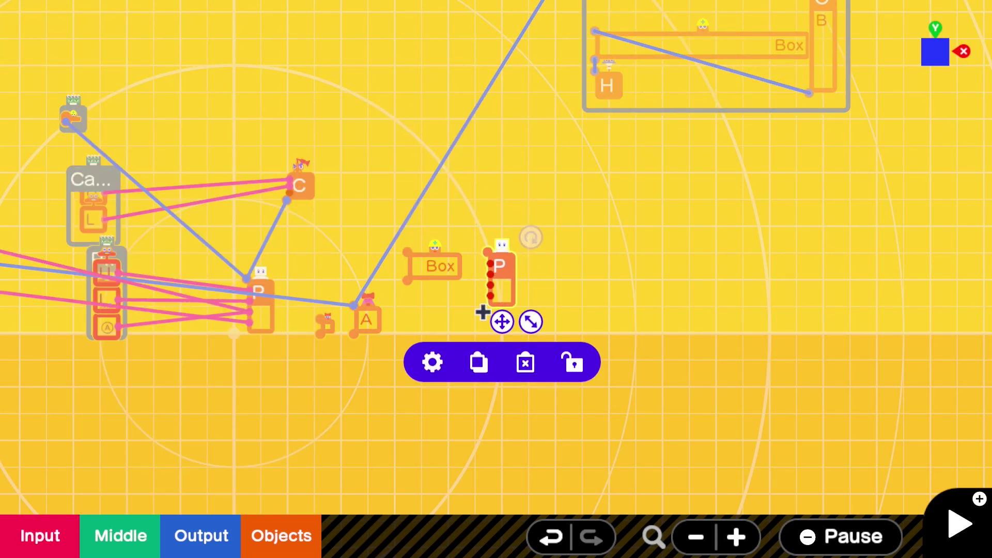
drag(531, 322, 544, 349)
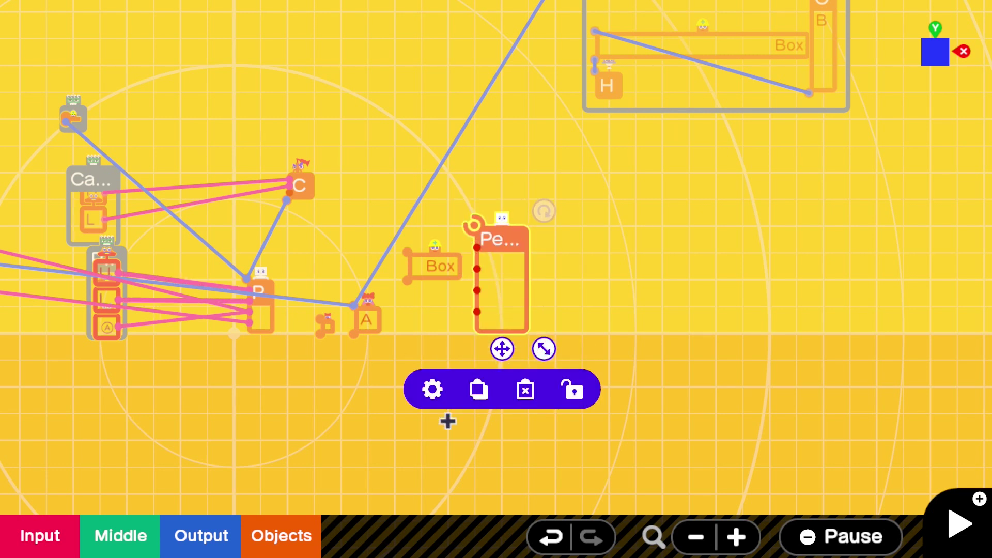
Add a Texture object about 1.6 m by 3.2 m beside the new Person and connect it to that Person.
click(295, 555)
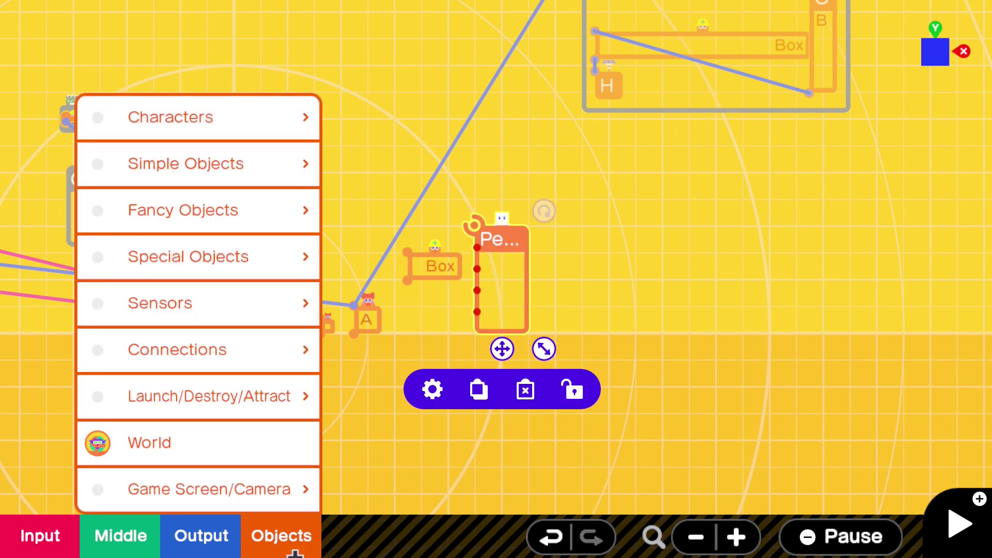
click(309, 274)
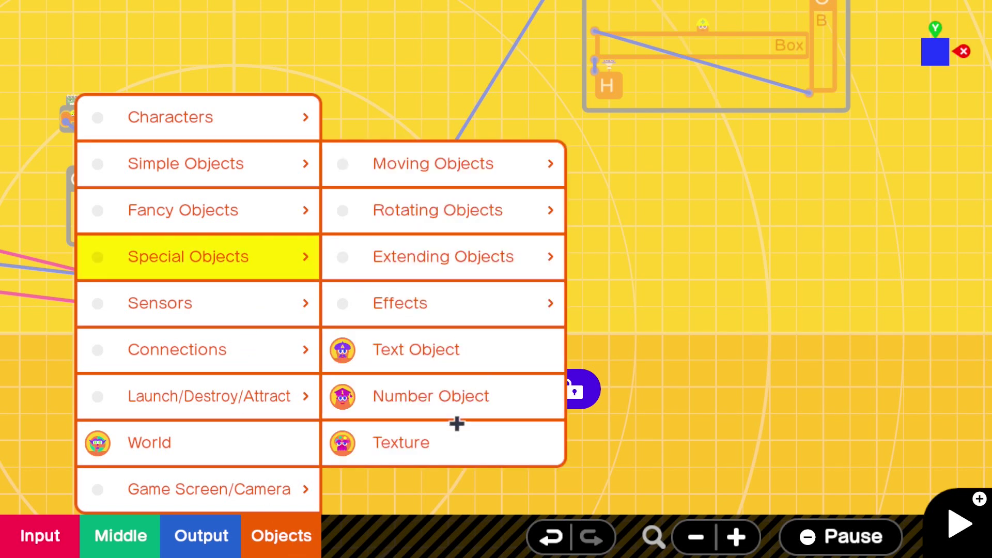
click(443, 436)
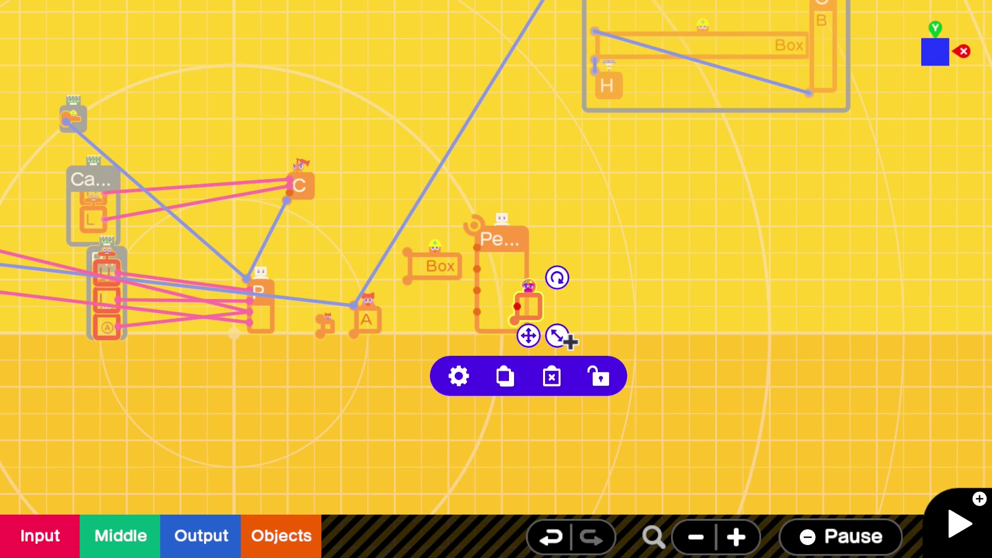
drag(557, 336, 586, 381)
drag(525, 367, 599, 312)
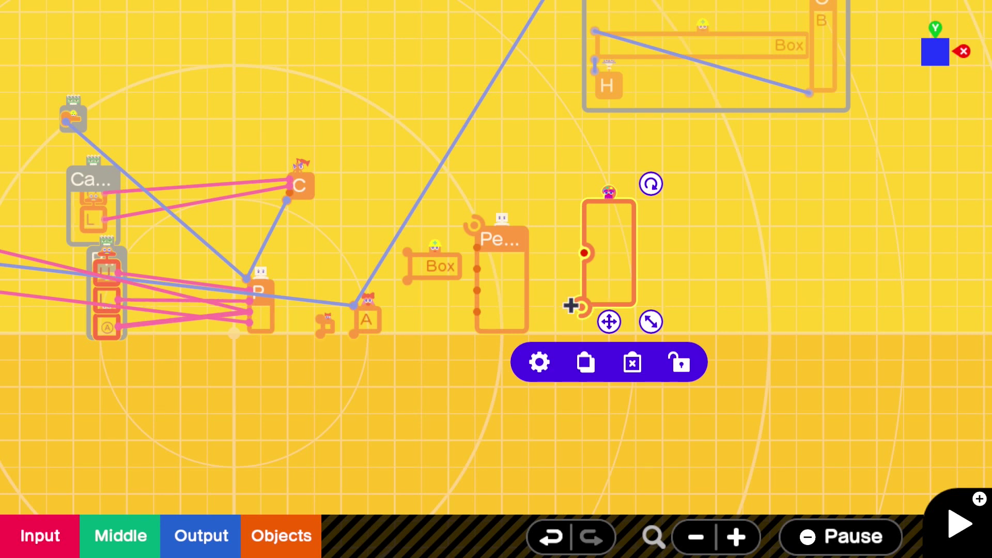
drag(571, 306, 489, 244)
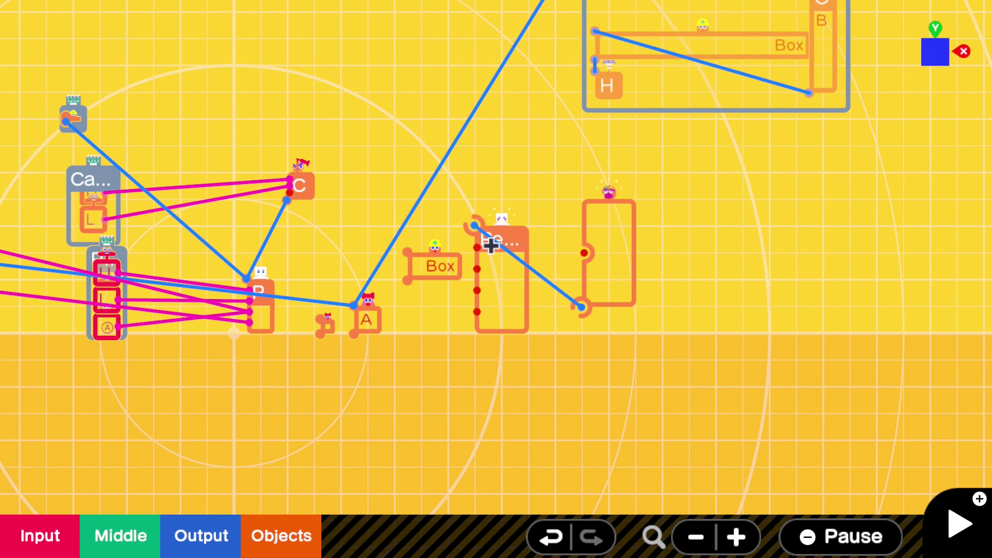
Open the new Texture's settings and draw a black face with two eyes, a nose and a smile.
click(613, 266)
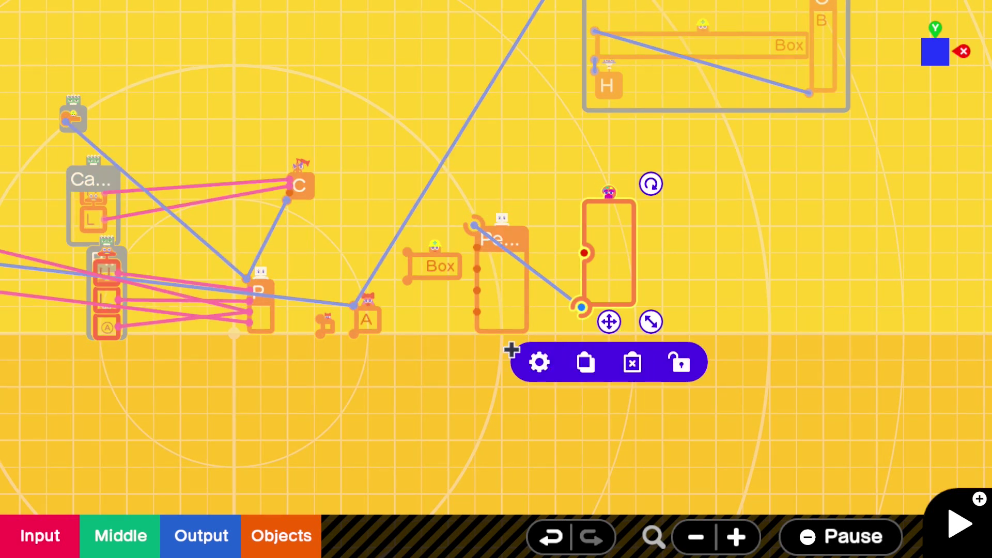
click(537, 361)
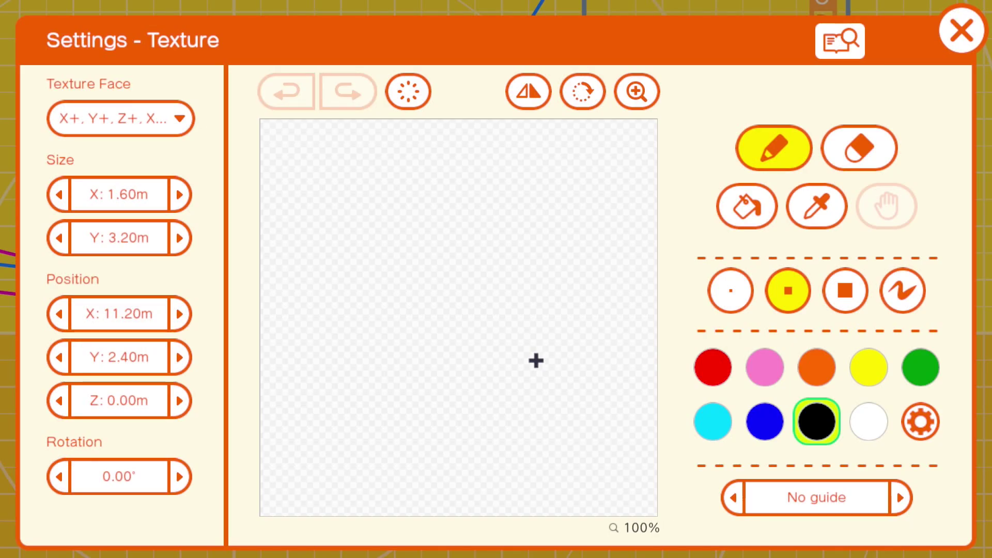
click(378, 194)
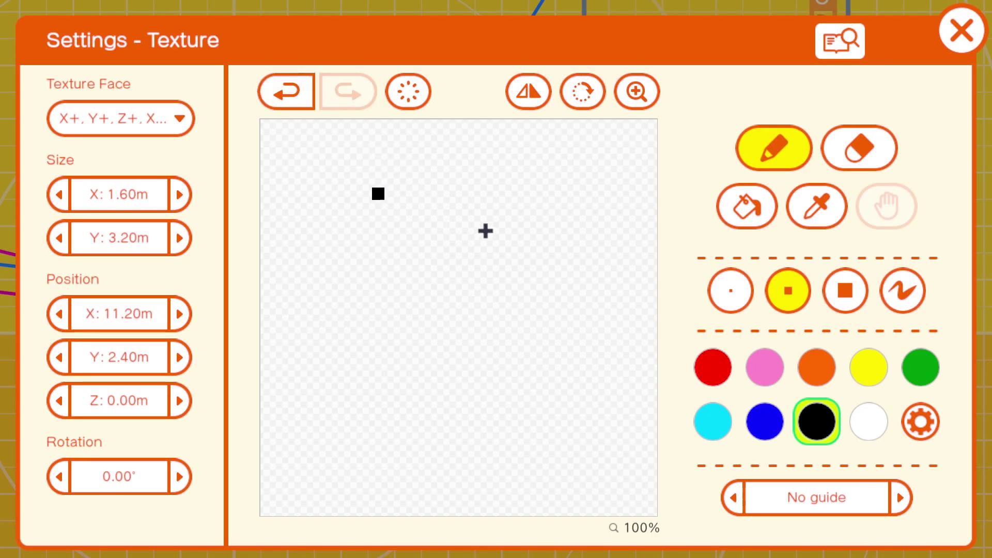
click(508, 187)
mouse_move(361, 323)
mouse_down()
mouse_move(461, 327)
mouse_move(478, 317)
mouse_up()
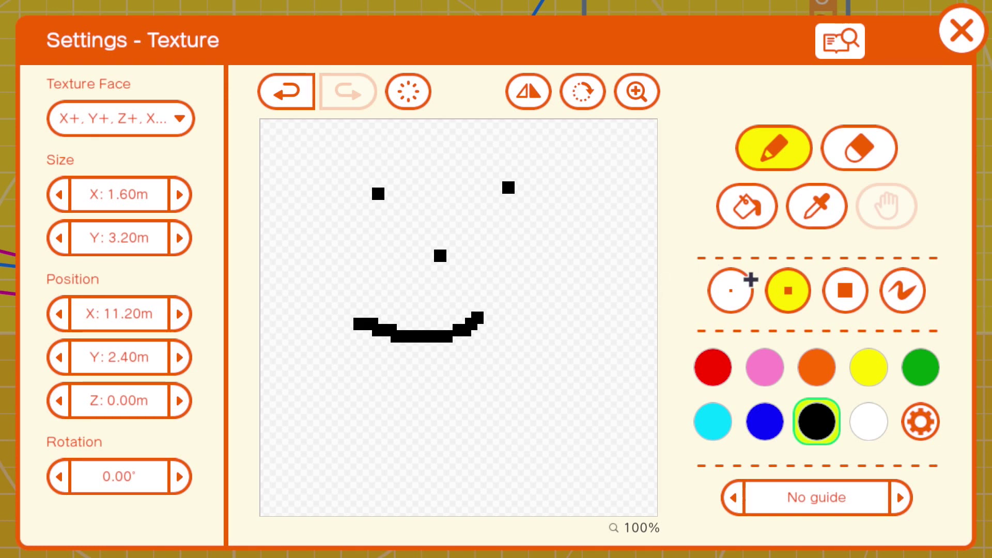
Replace black in the drawing palette with light green.
click(911, 427)
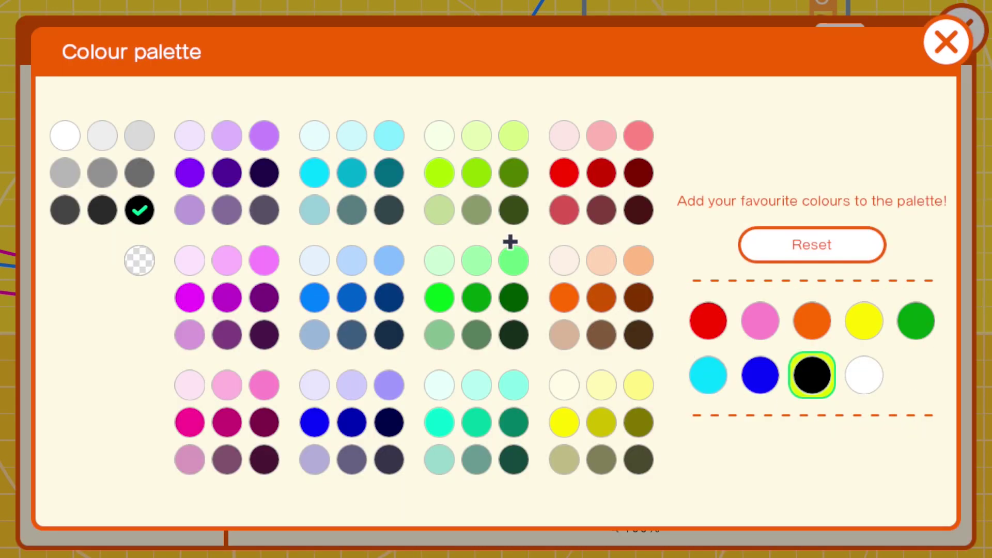
click(505, 290)
click(511, 266)
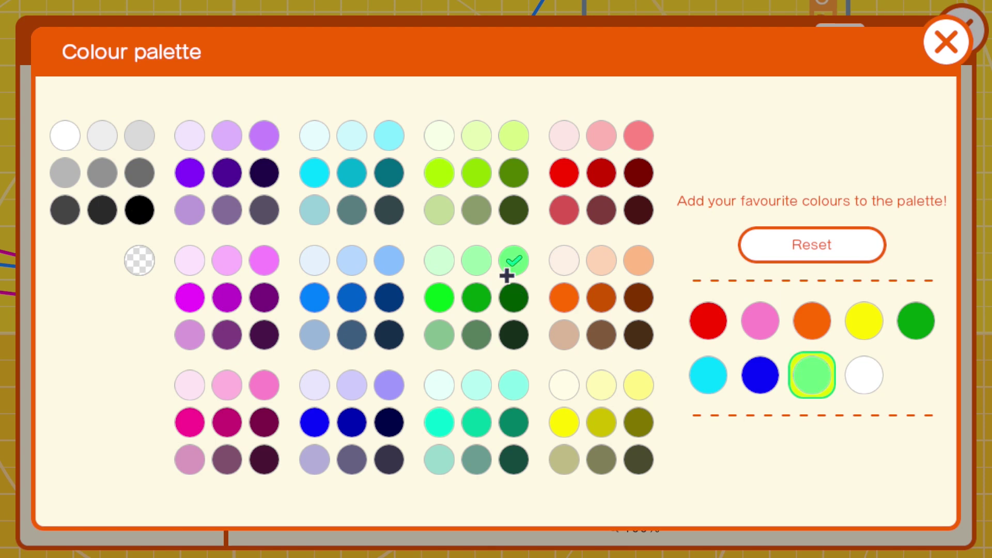
key(Escape)
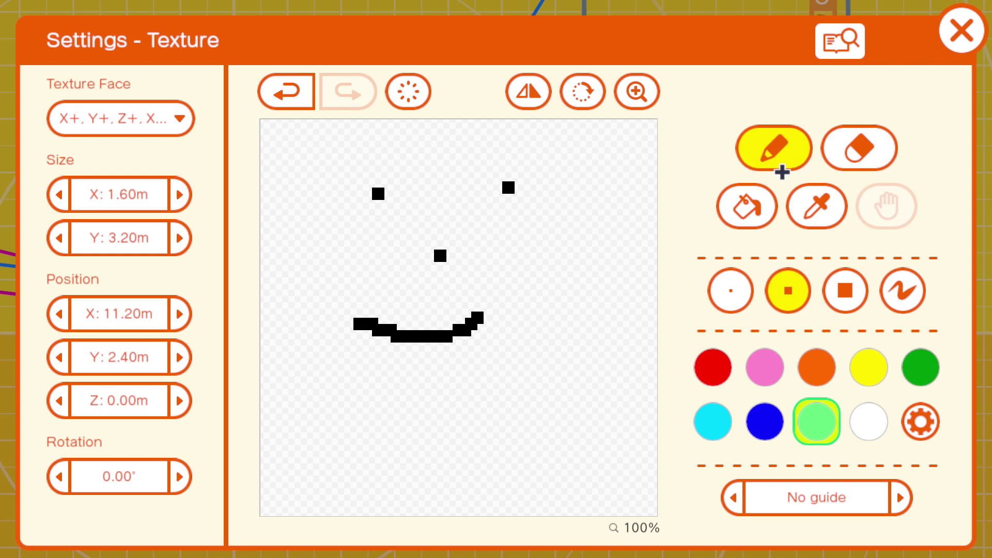
Rotate the face drawing and erase the whole canvas.
click(571, 96)
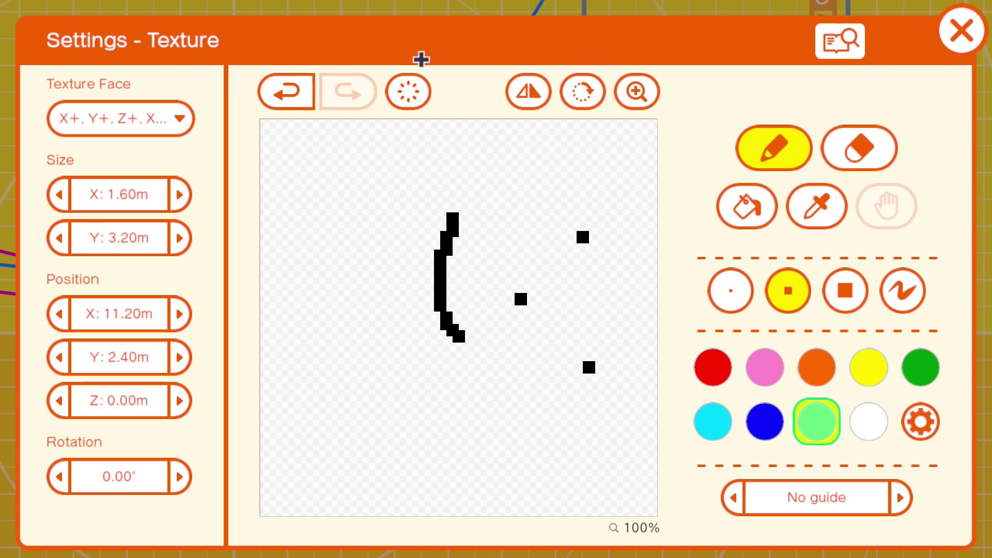
click(433, 87)
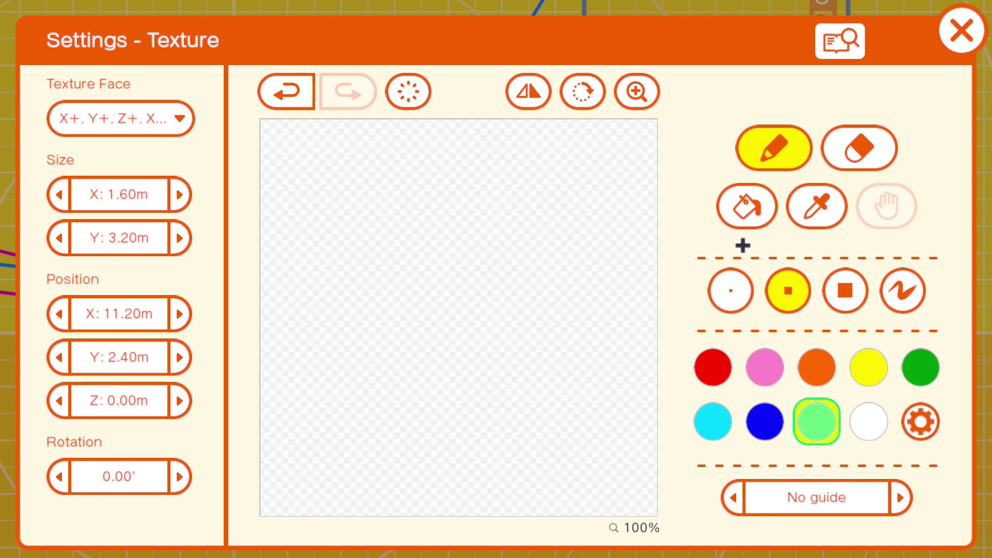
Fill the texture with light green and draw a white face with two eyes and a smile on it.
click(742, 196)
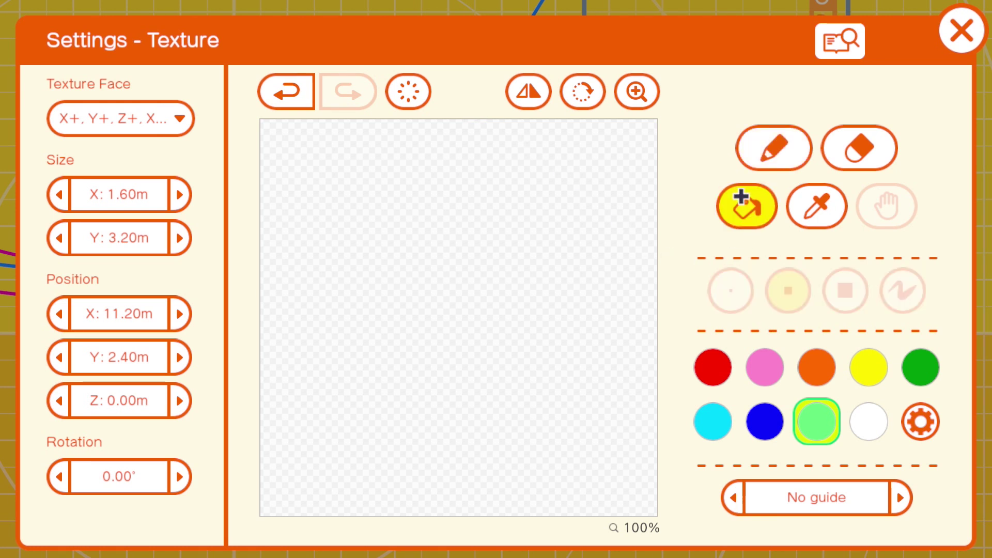
click(857, 431)
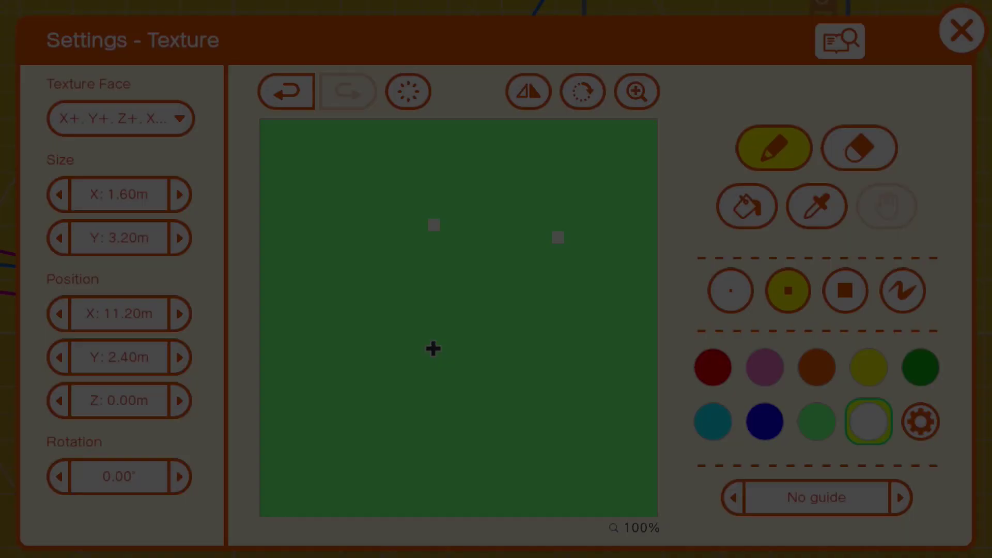
mouse_move(432, 348)
mouse_down()
mouse_move(461, 364)
mouse_move(558, 351)
mouse_up()
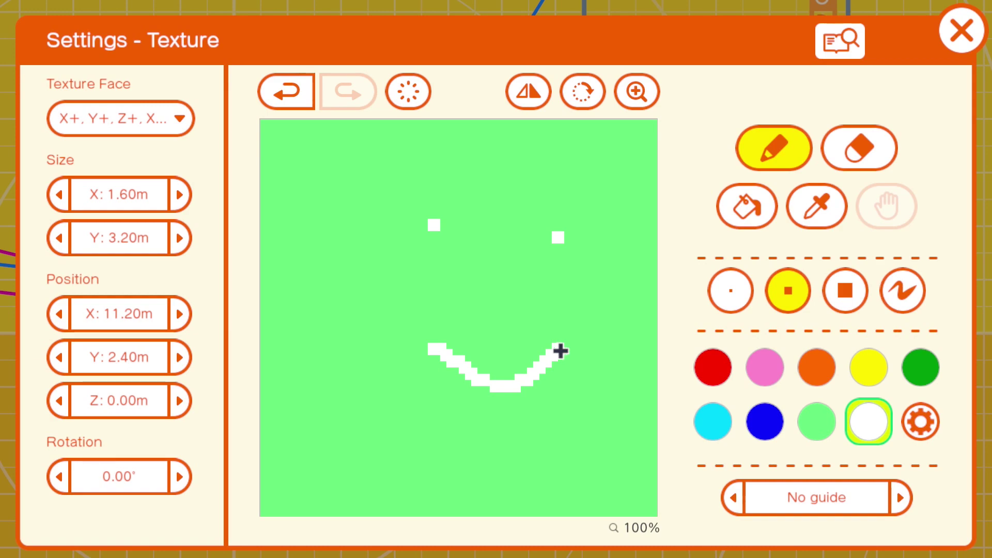
key(Escape)
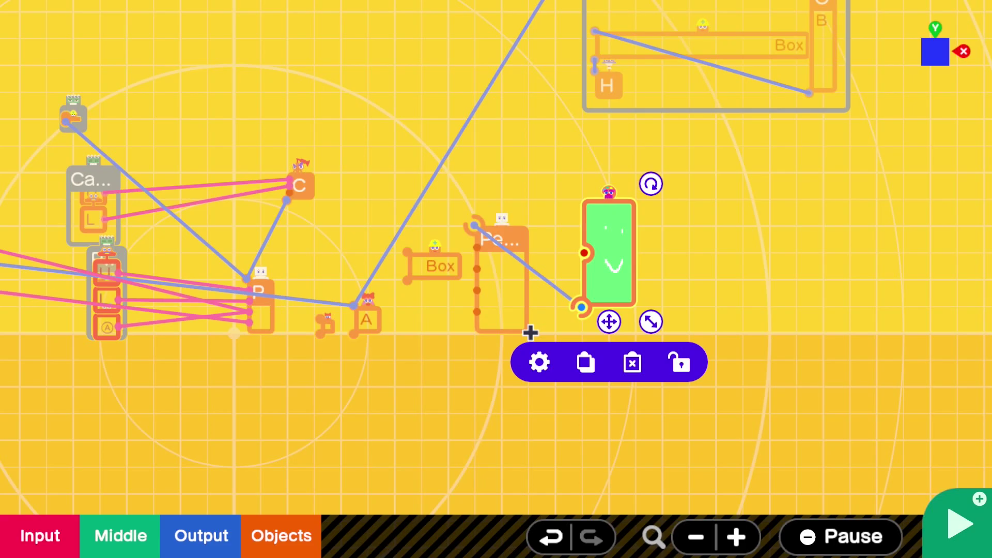
Test-play the game to examine how the green face texture looks on the new Person, and return to editing.
key(plus)
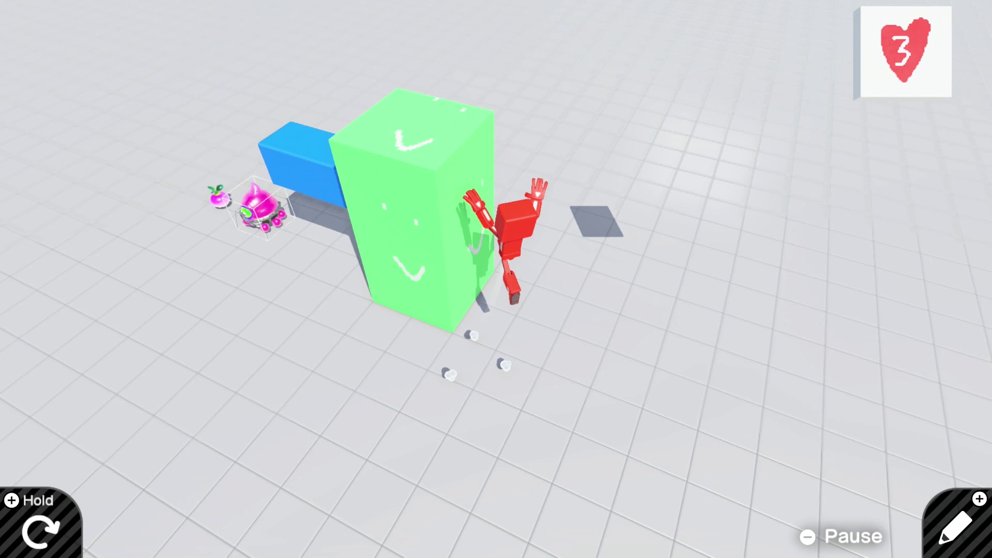
key(plus)
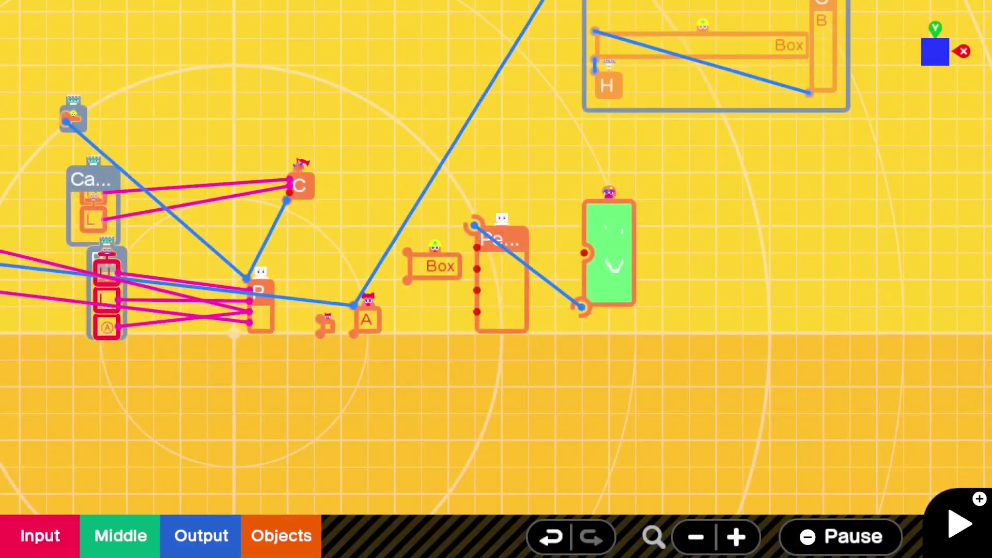
Limit the green texture's faces to Y Centre only, turning off all X, Y and Z plus and minus faces.
click(587, 287)
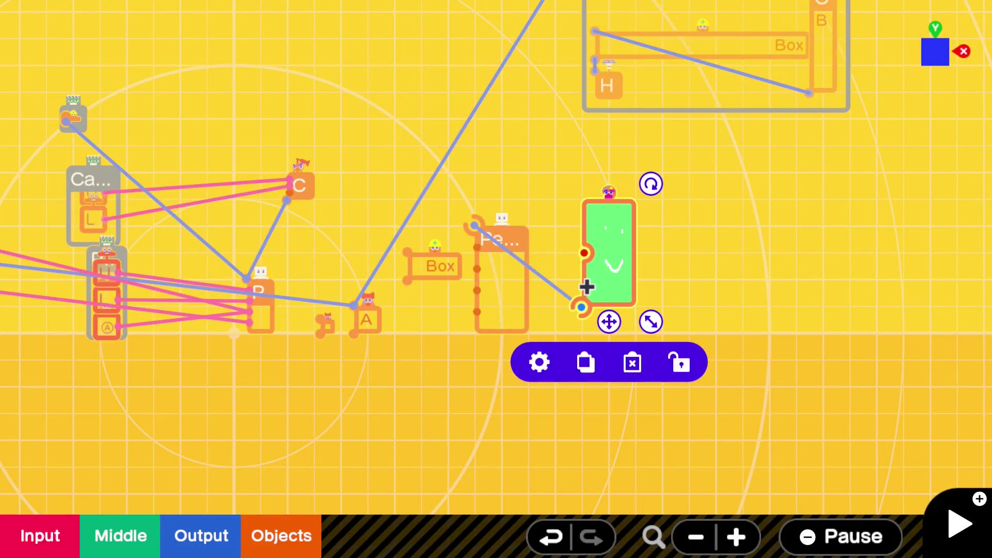
click(541, 363)
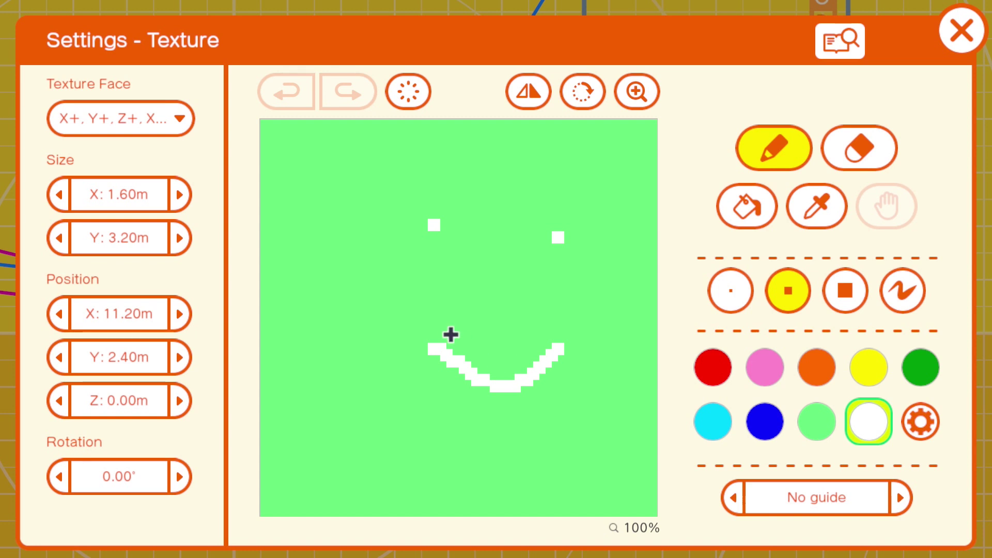
click(154, 108)
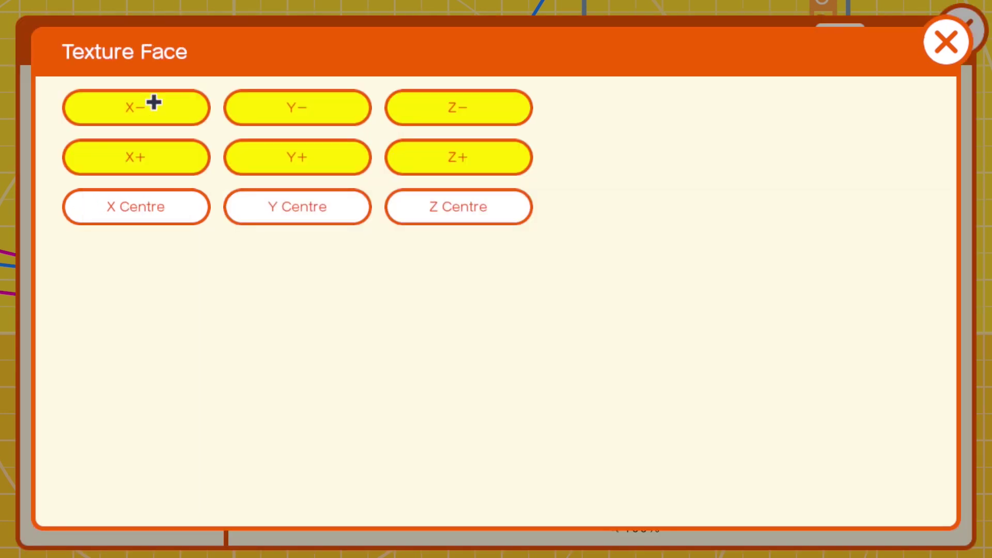
click(163, 116)
click(295, 119)
click(449, 143)
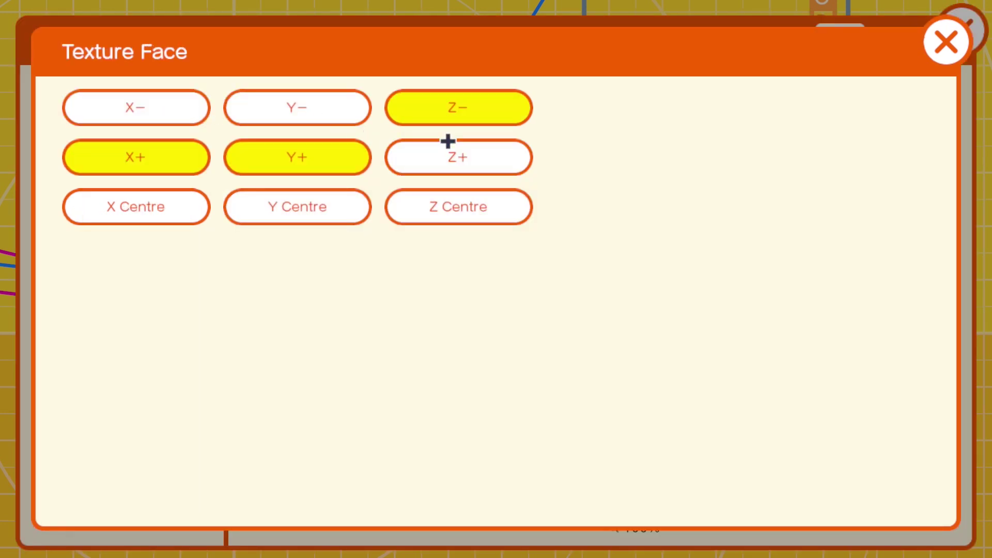
click(457, 110)
click(314, 173)
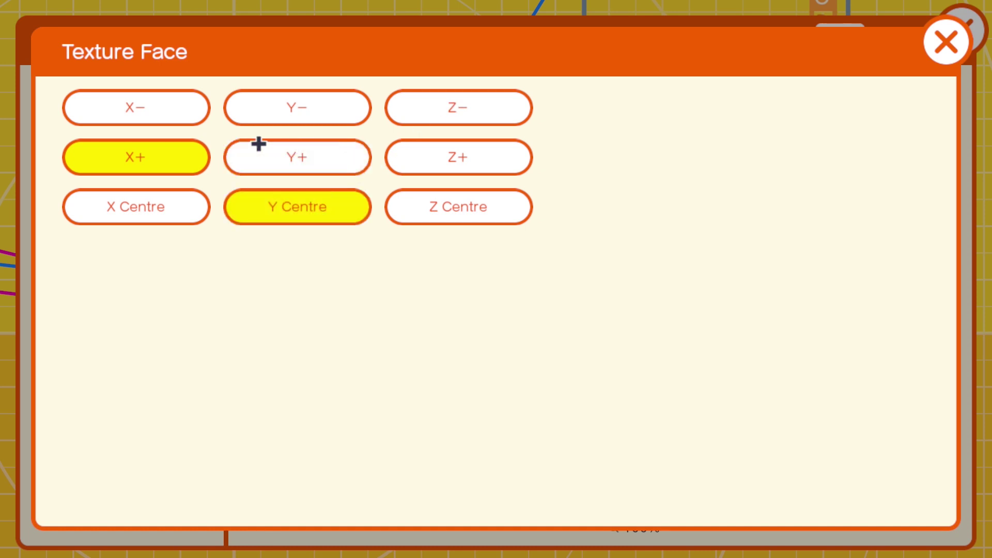
click(158, 142)
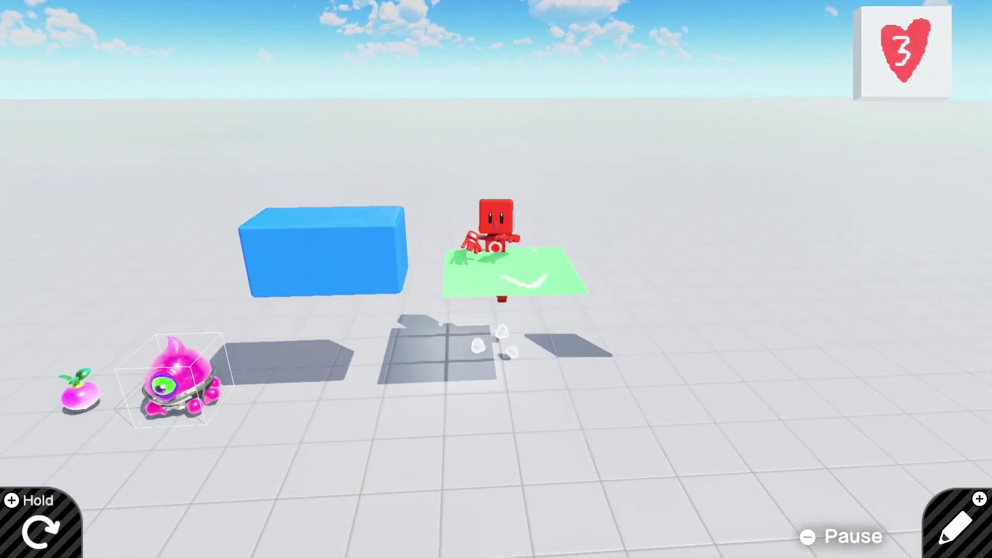
Return to editing and delete the green face Texture and the new Person it was connected to.
key(plus)
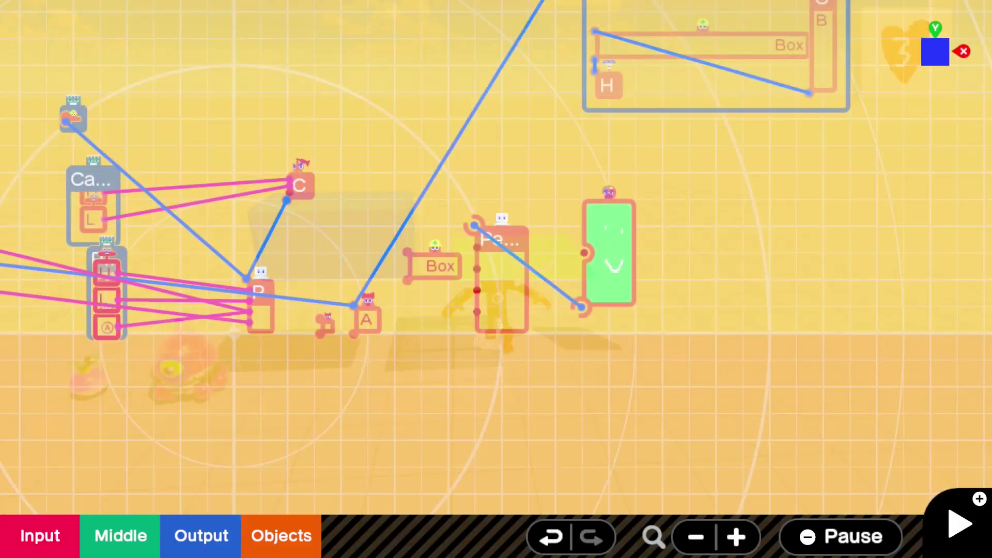
click(607, 309)
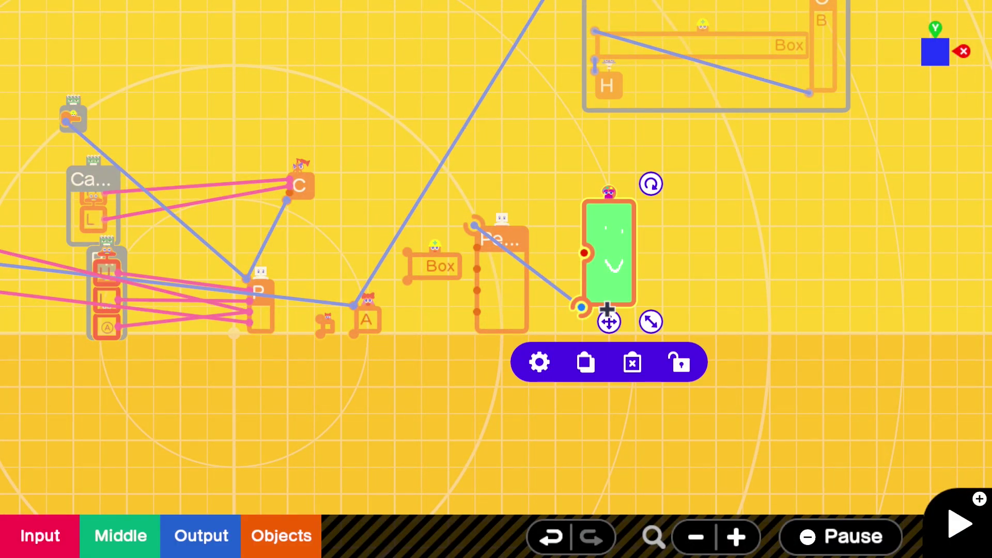
click(640, 355)
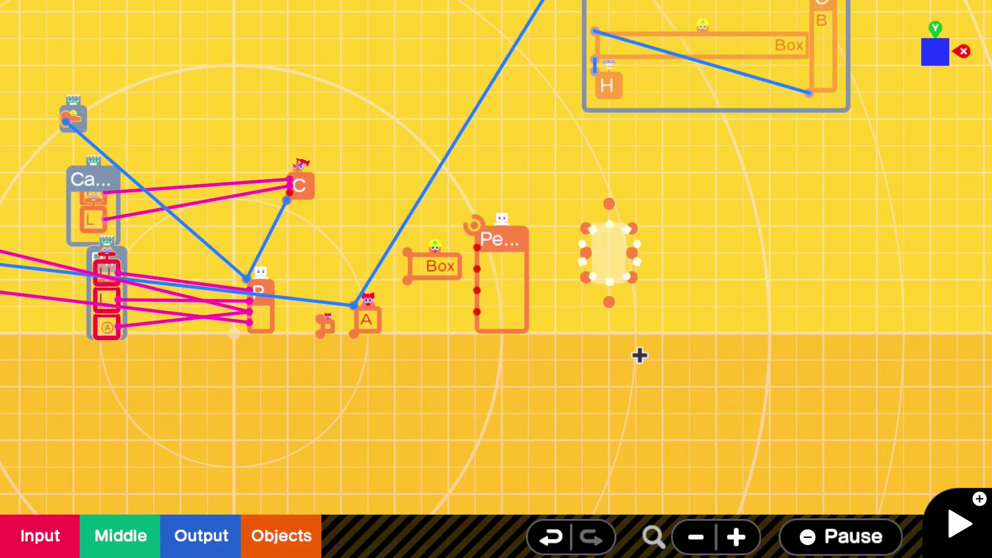
click(500, 334)
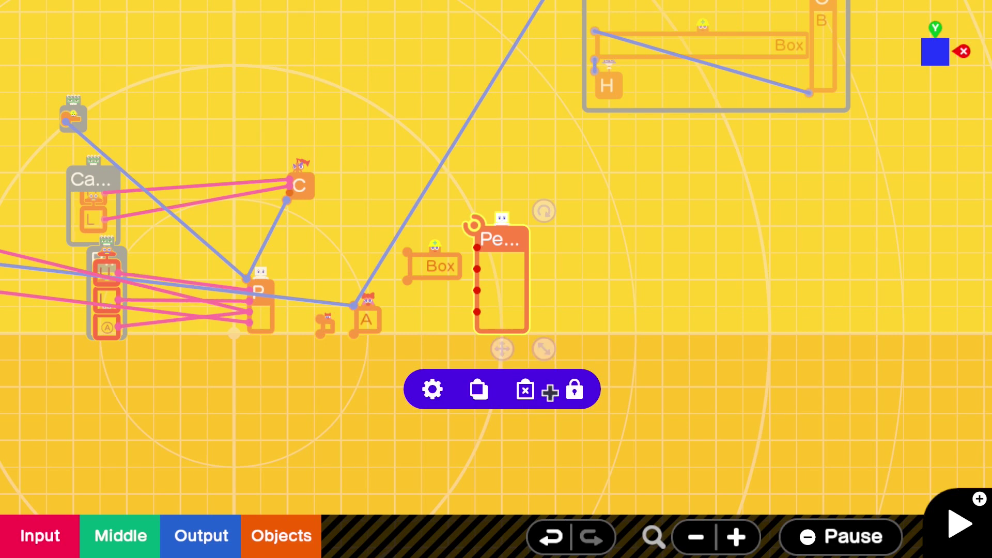
click(523, 390)
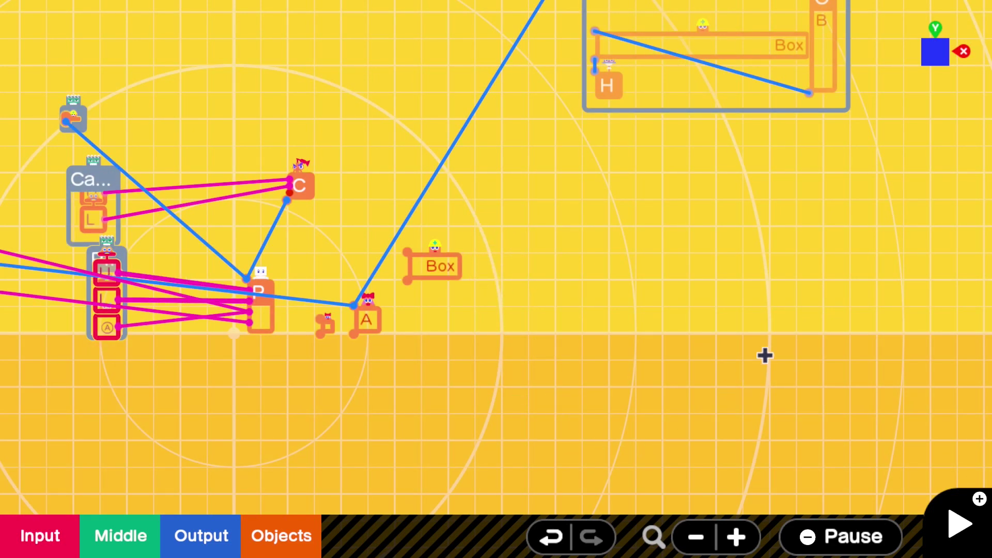
Examine how the four heart textures in the Lives plus reset group connect to their comparisons, constants and the HUD box object.
scroll(989, 17, up, 7)
scroll(989, 18, right, 4)
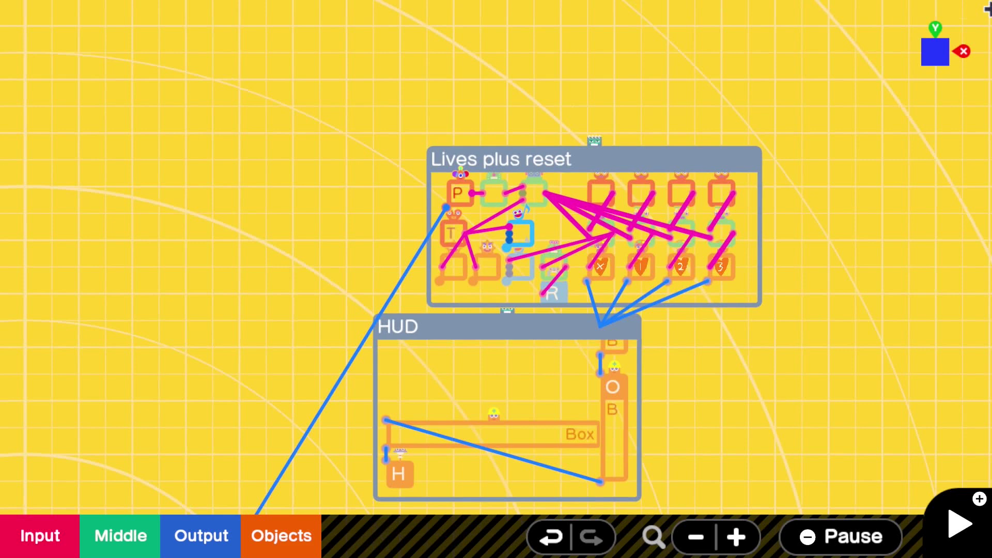
scroll(989, 34, up, 1)
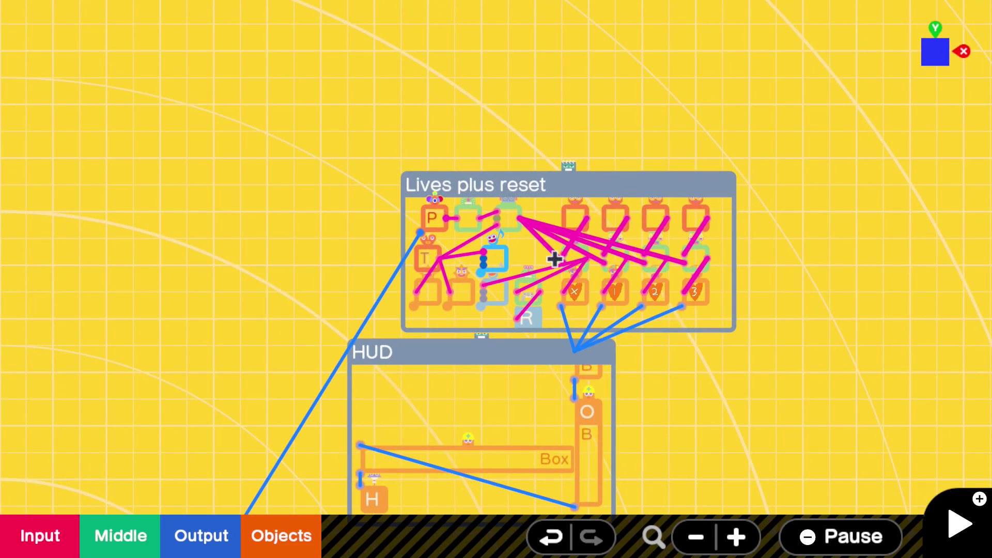
click(736, 536)
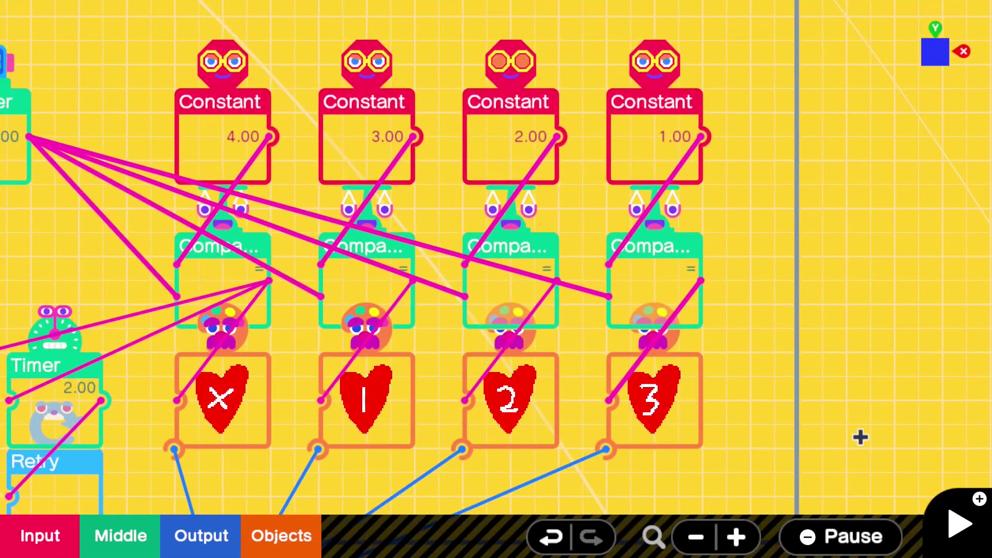
click(651, 430)
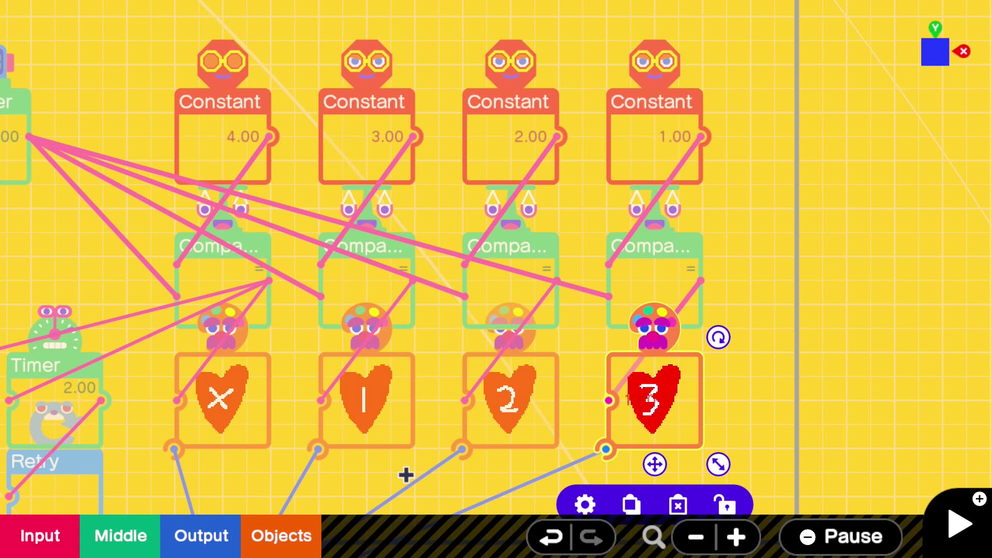
scroll(152, 553, down, 5)
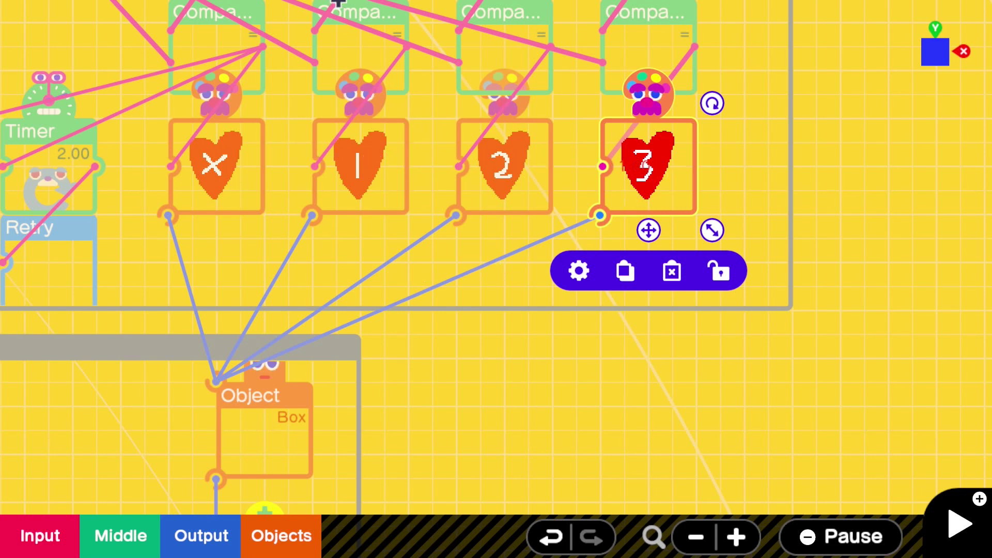
scroll(331, 21, up, 3)
scroll(315, 551, down, 3)
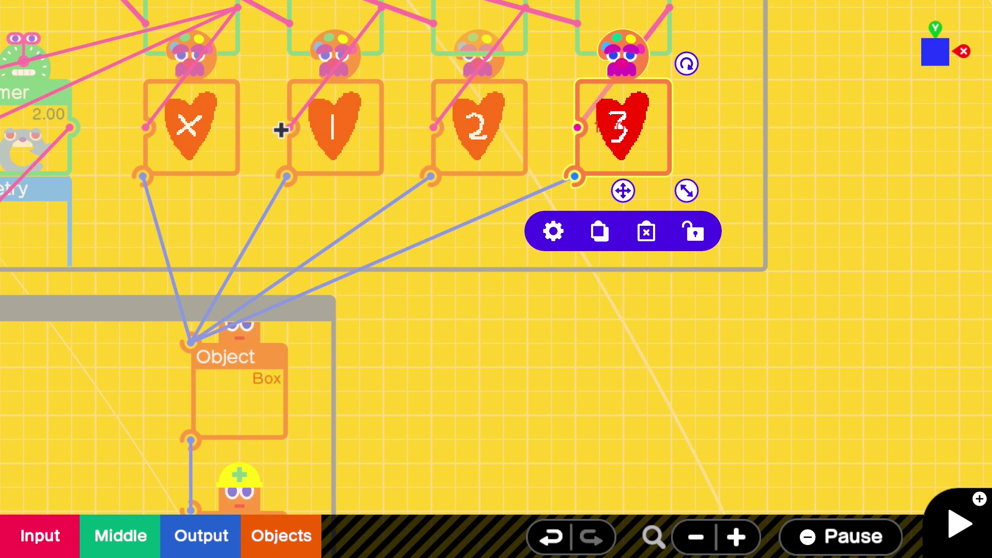
Inspect the X heart texture's settings and read the Texture Nodon guide's explanation of the Visible port, closing both when done.
click(218, 162)
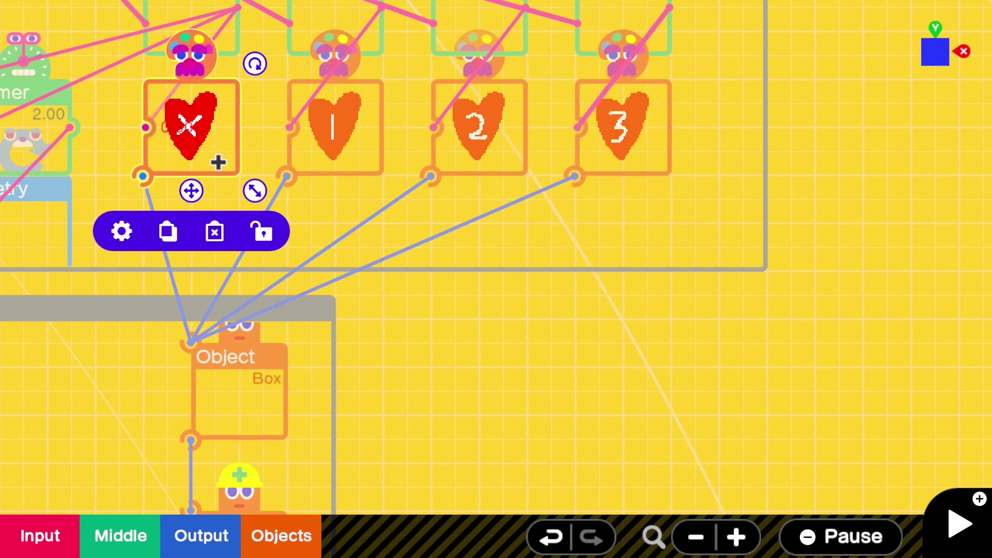
click(120, 229)
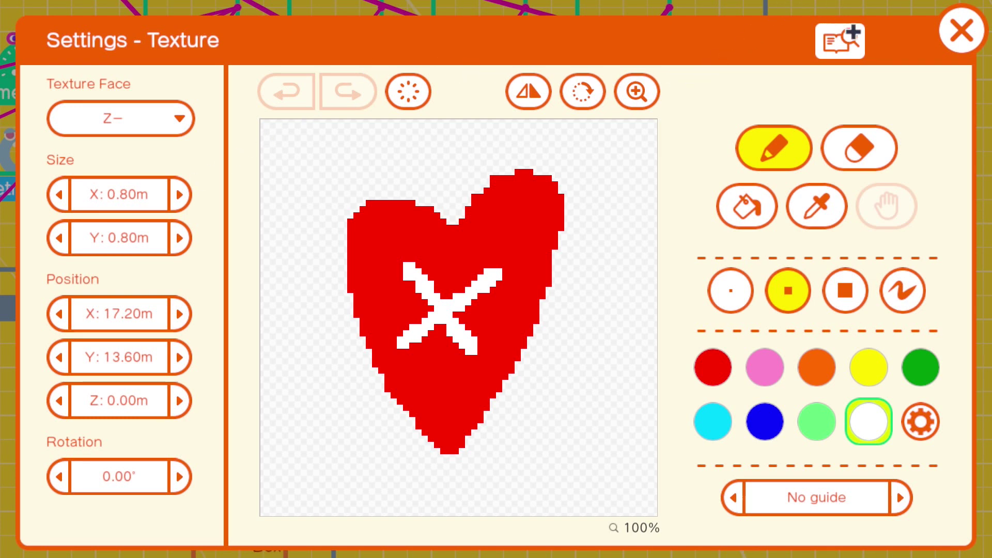
click(840, 41)
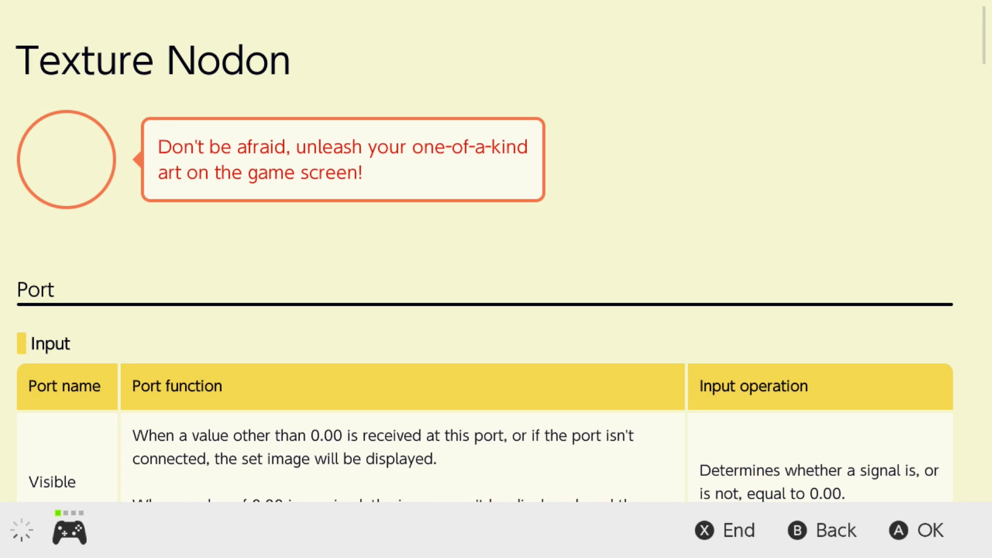
scroll(646, 258, down, 5)
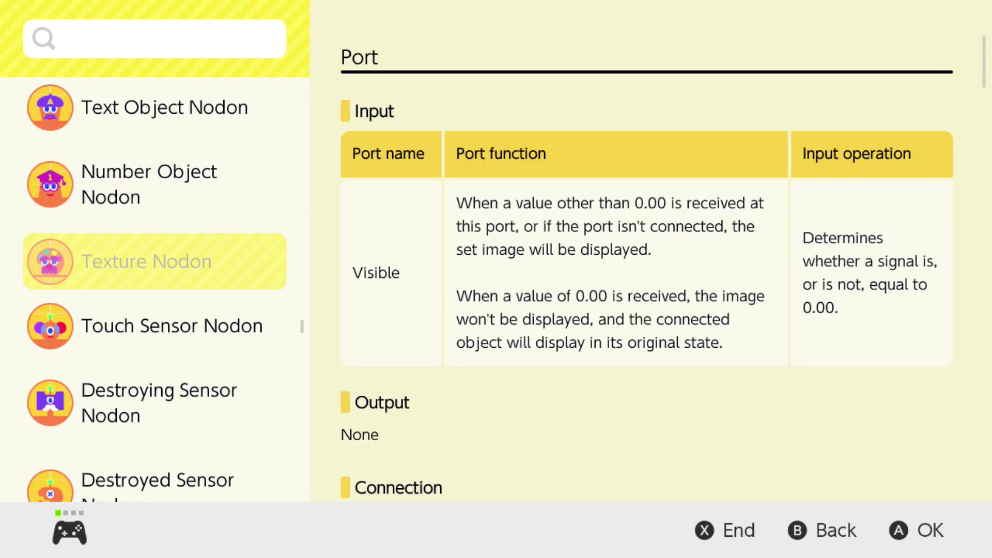
key(Left)
key(Up)
key(Right)
scroll(646, 258, up, 2)
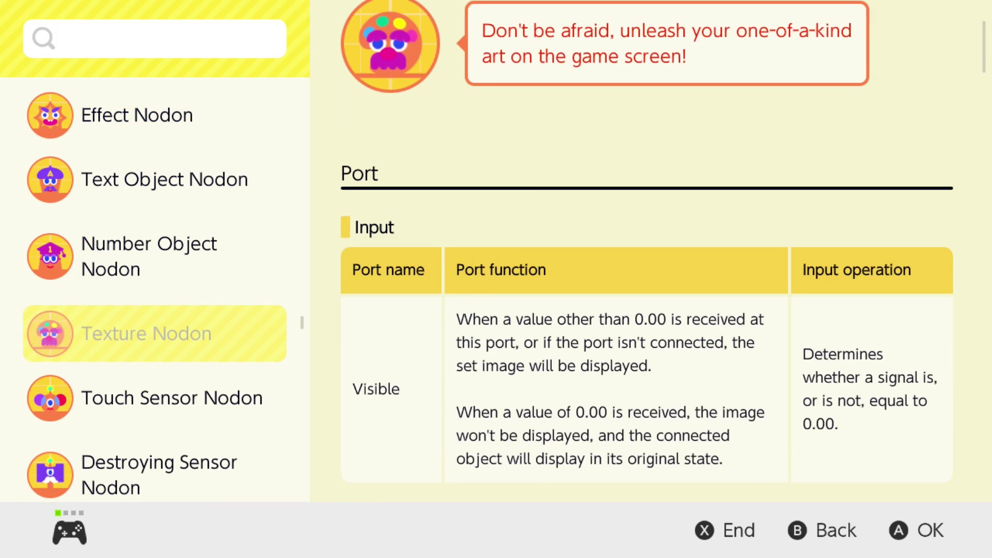
scroll(646, 259, down, 4)
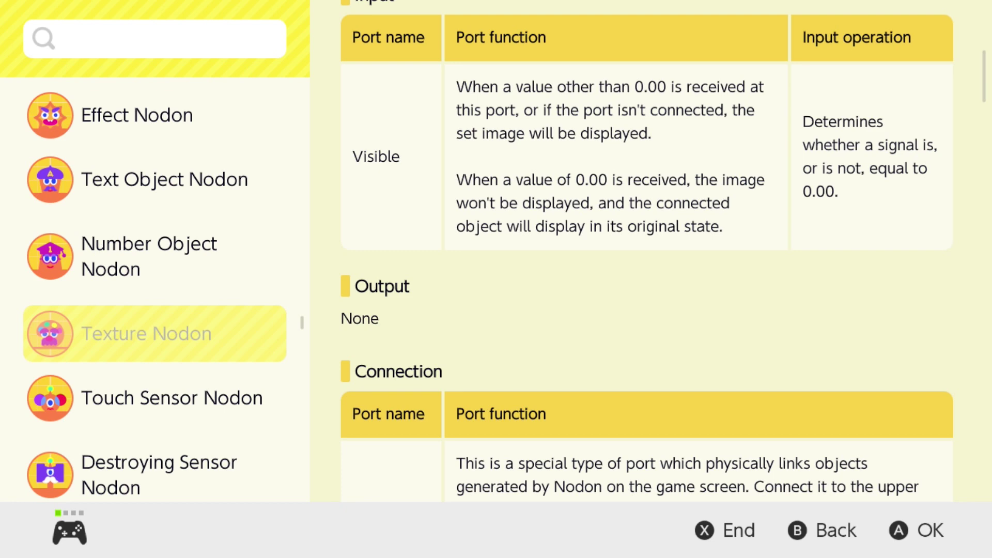
key(x)
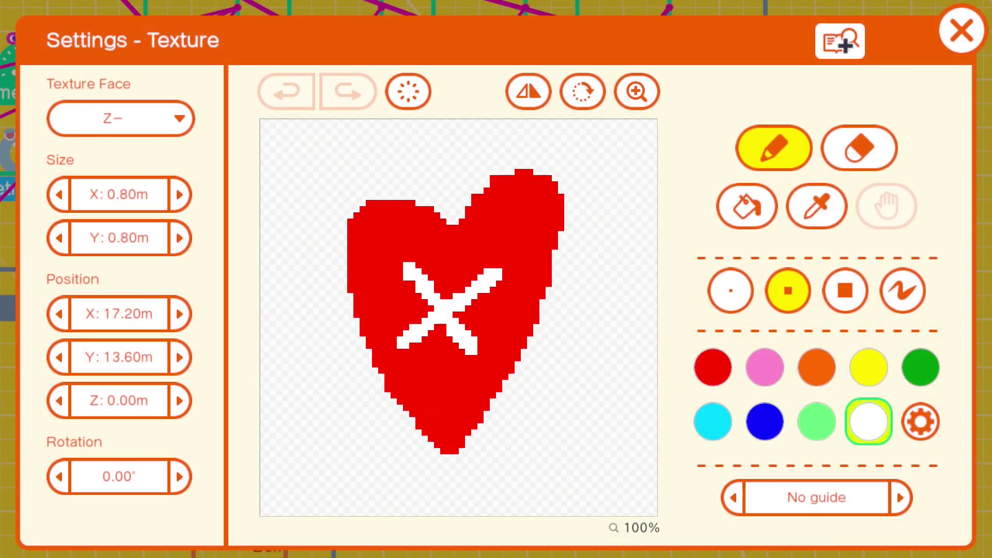
key(Escape)
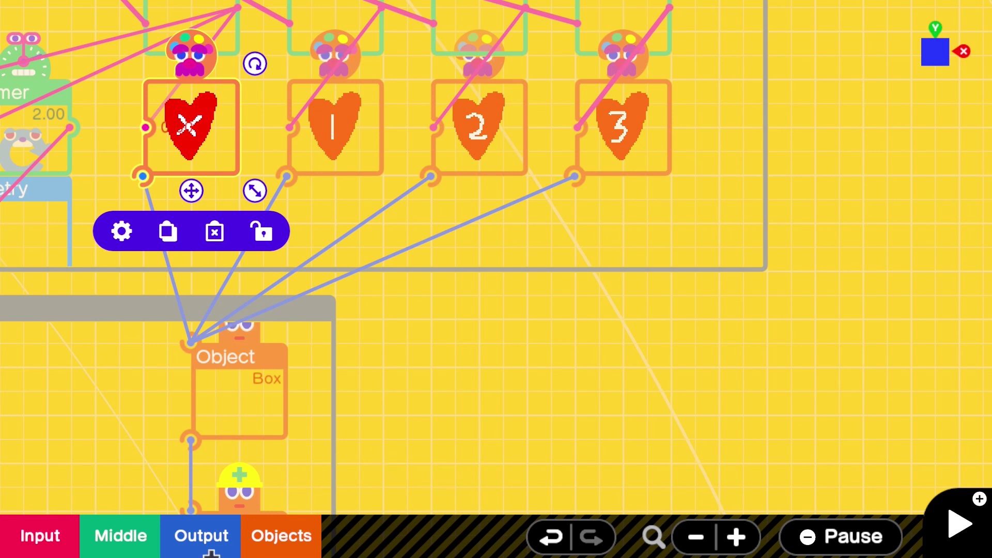
click(112, 541)
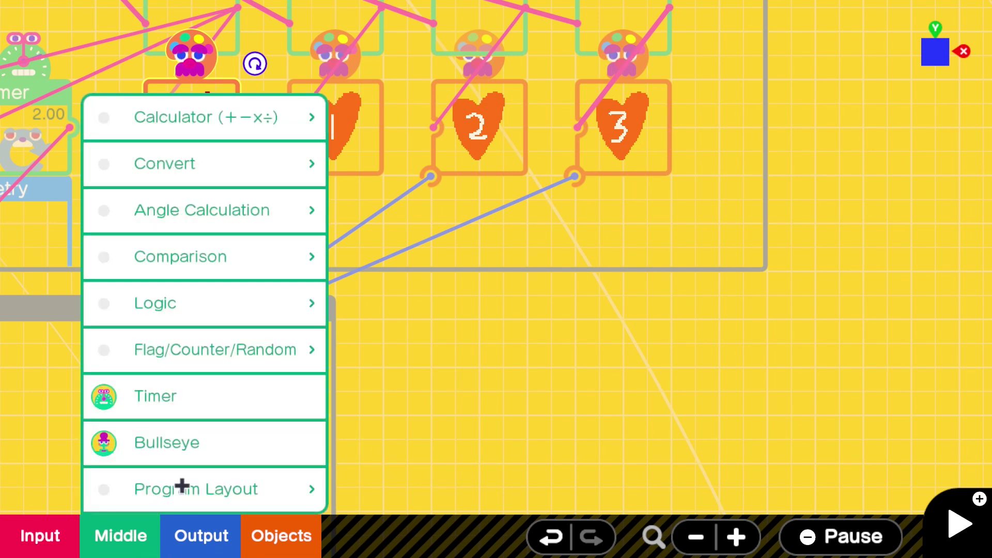
click(273, 293)
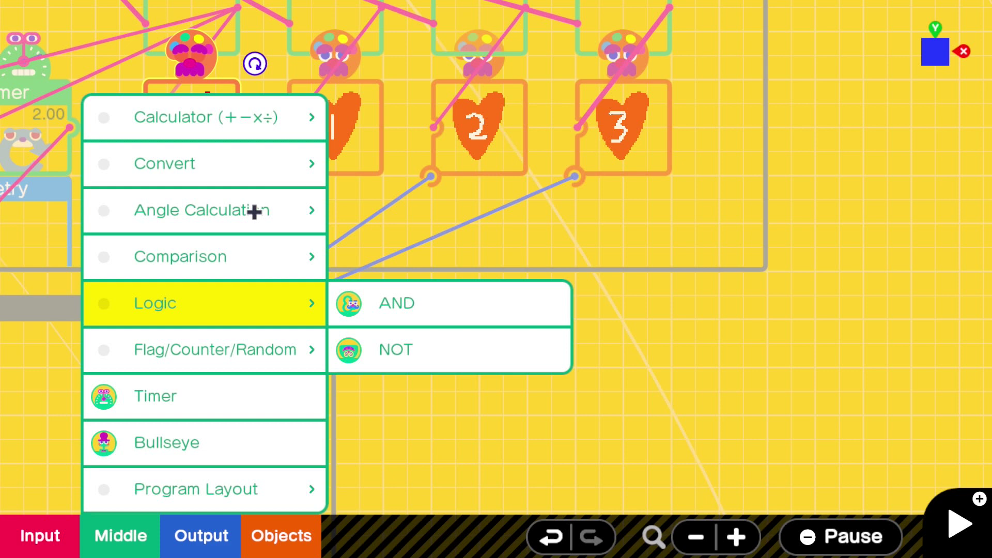
key(Escape)
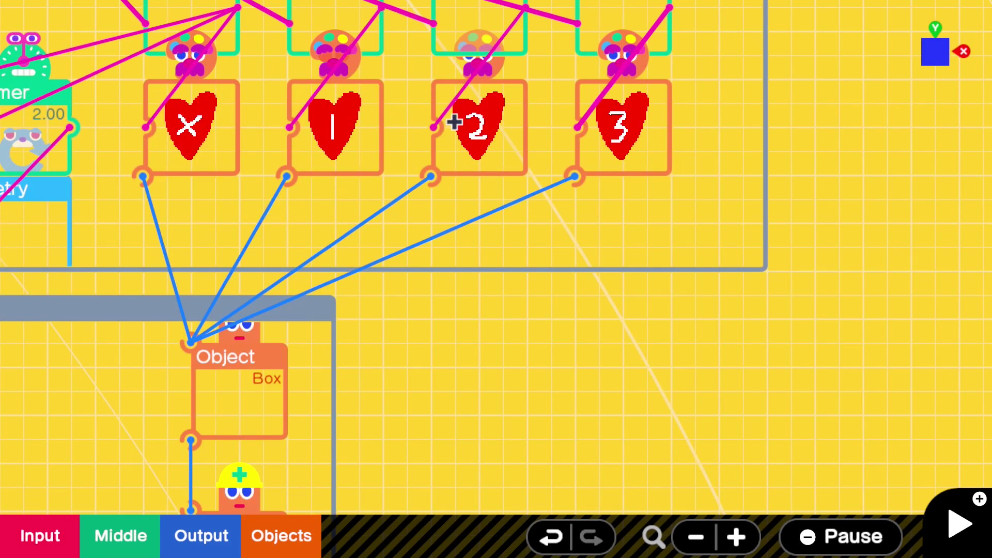
Test-play the game to examine how the heart textures display on the lives counter.
key(plus)
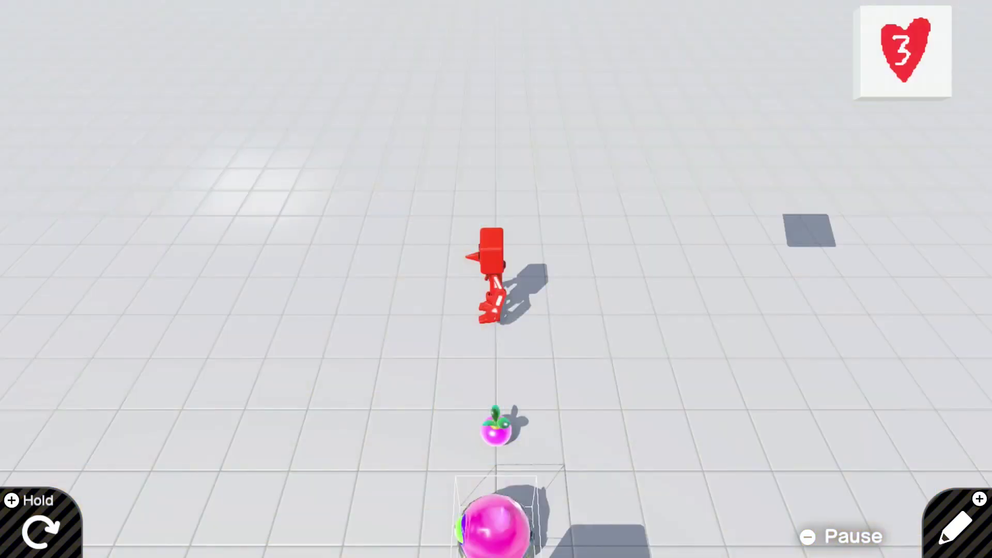